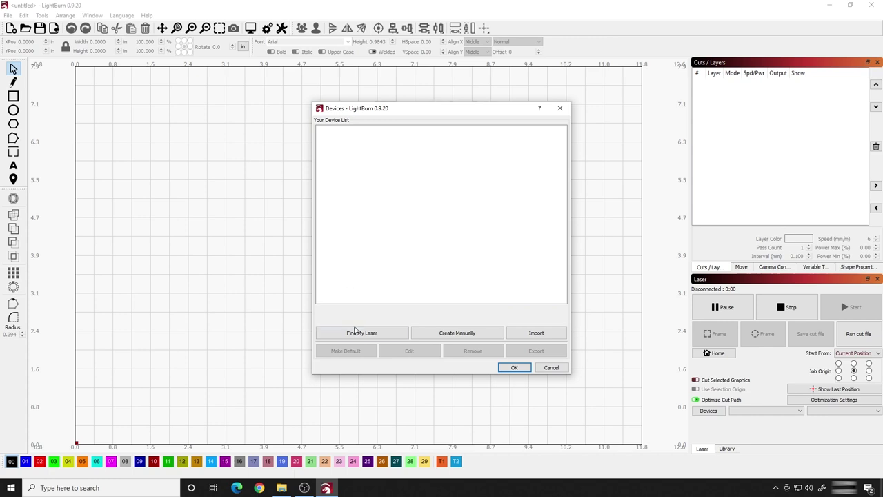
Use Find My Laser to scan USB ports, detecting the GRBL 400mm x 430mm laser on COM3 at 115200 baud.
{"action": "left_click", "coordinate": [357, 332]}
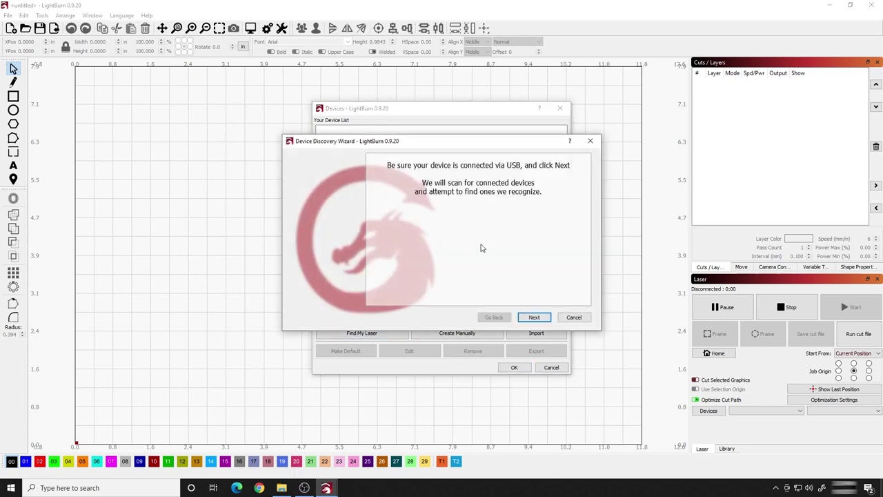
{"action": "left_click", "coordinate": [550, 321]}
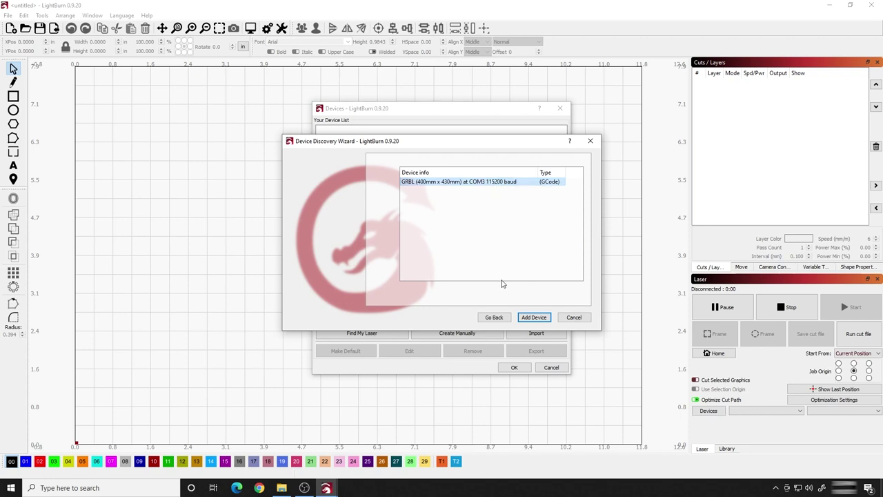
Add the detected GRBL laser as a device with a front-left origin.
{"action": "left_click", "coordinate": [535, 317]}
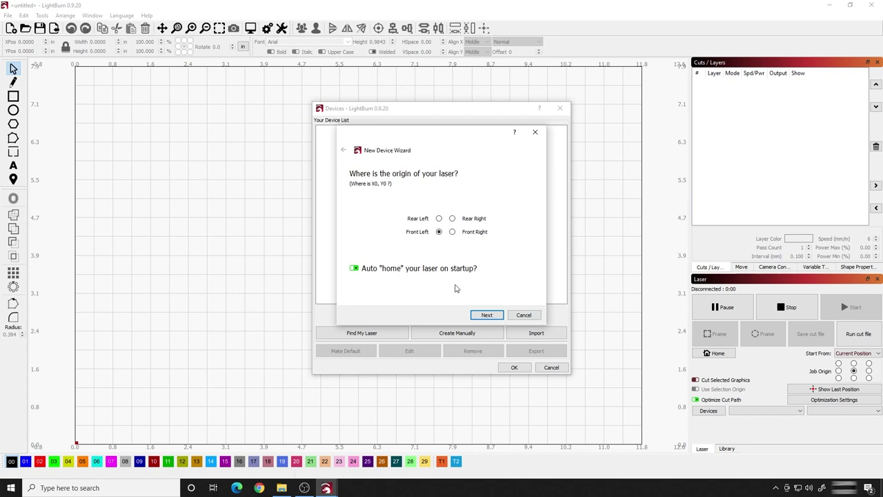
{"action": "left_click", "coordinate": [487, 315]}
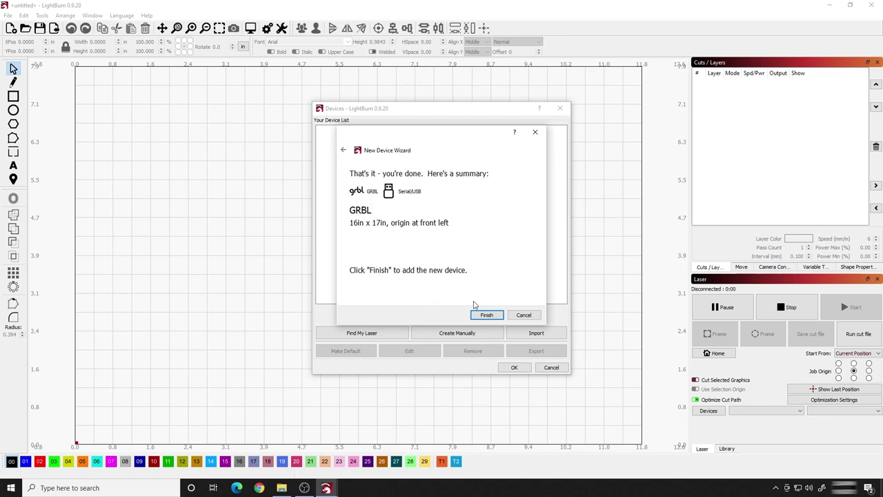
{"action": "left_click", "coordinate": [488, 315]}
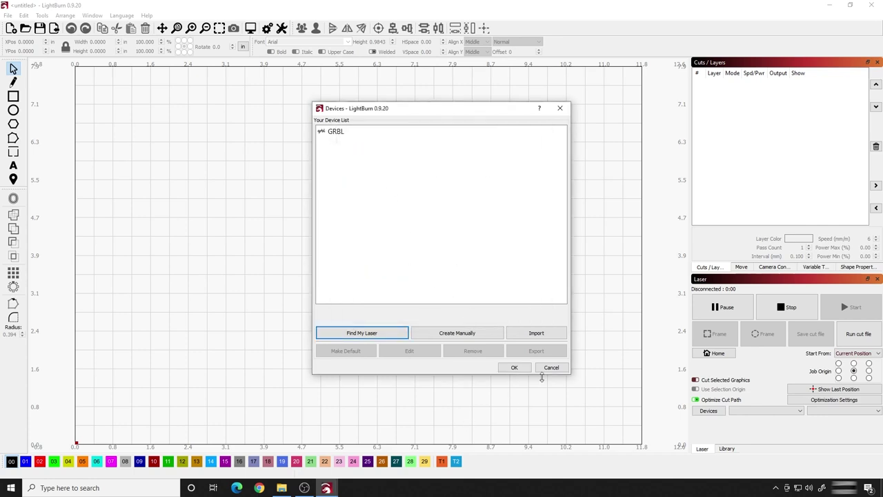
Close the Devices dialog and Console, then restart LightBurn from the desktop shortcut.
{"action": "left_click", "coordinate": [515, 368]}
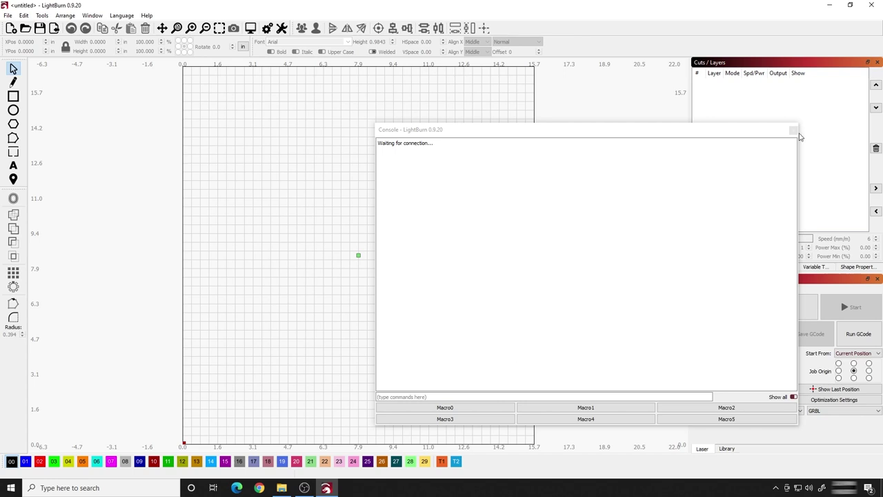
{"action": "left_click", "coordinate": [794, 130]}
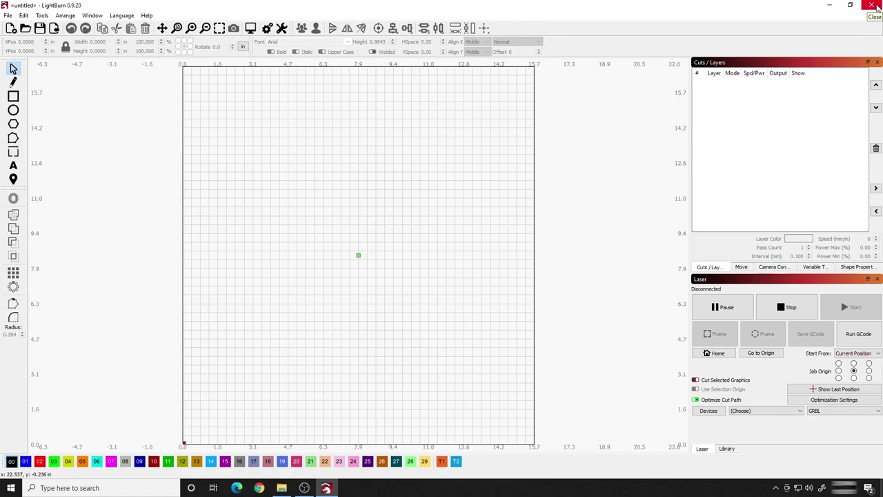
{"action": "left_click", "coordinate": [874, 5]}
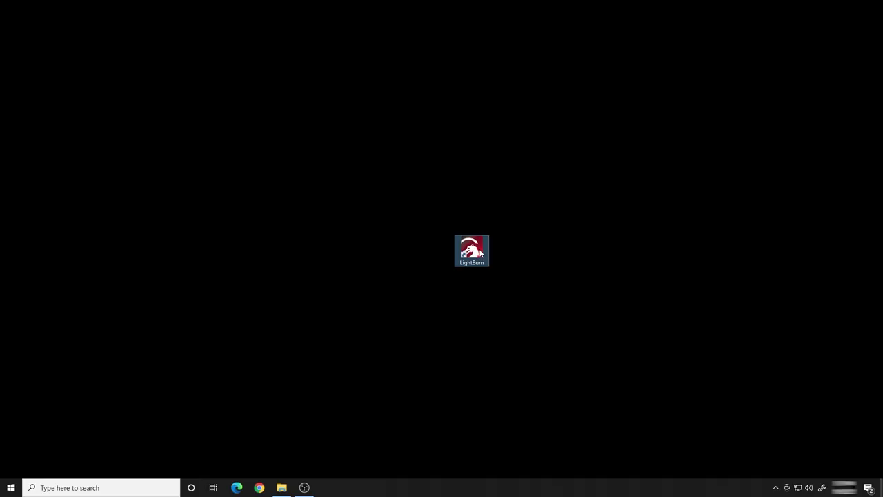
{"action": "double_click", "coordinate": [481, 253]}
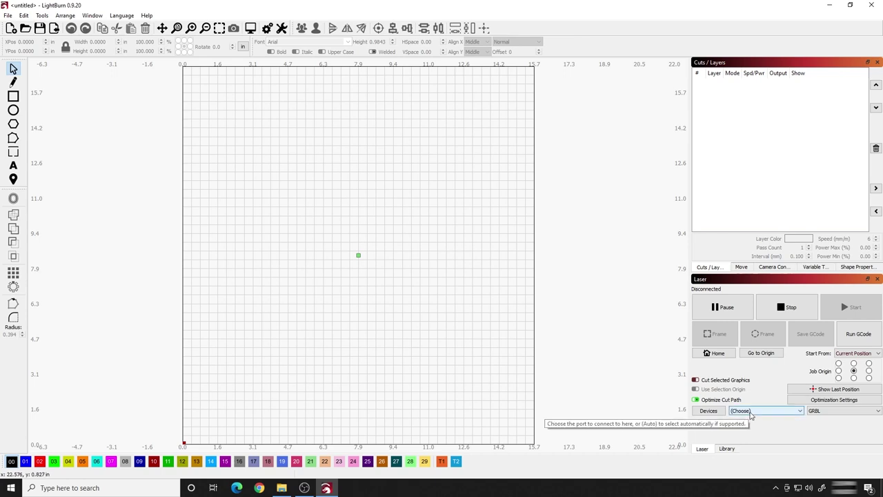
{"action": "left_click", "coordinate": [751, 412]}
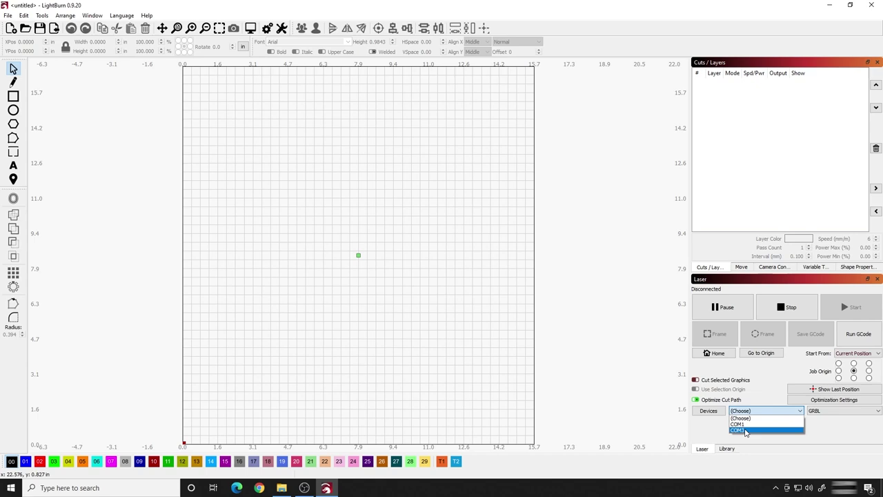
Connect to the laser on COM3 and close the Console after it reports its firmware.
{"action": "left_click", "coordinate": [746, 431]}
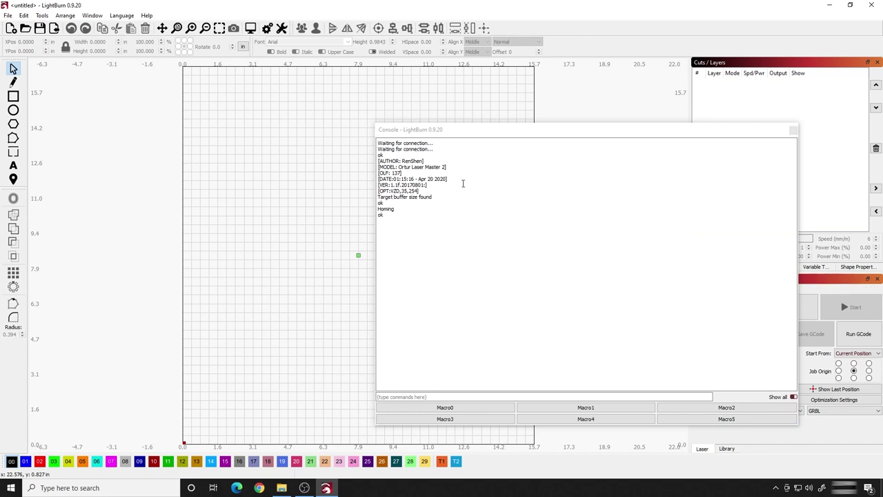
{"action": "left_click", "coordinate": [794, 131]}
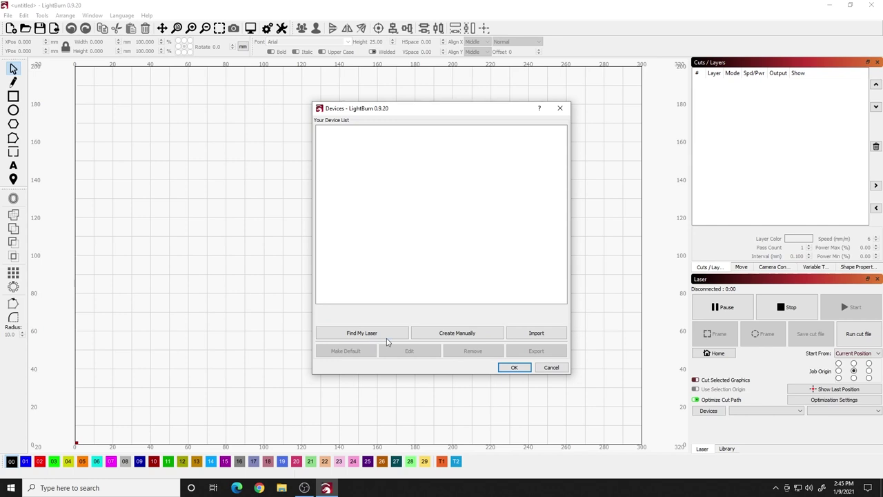
Create a GRBL device manually over Serial/USB and select its default name GRBL for renaming.
{"action": "left_click", "coordinate": [461, 336]}
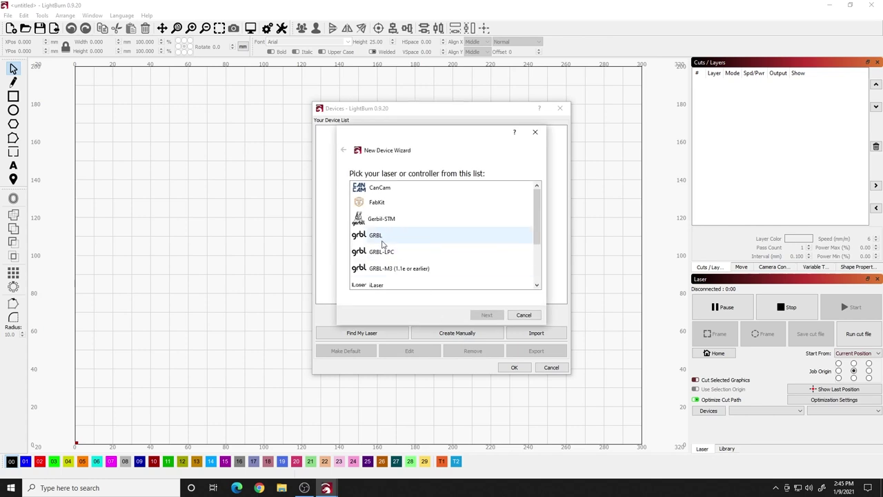
{"action": "left_click", "coordinate": [384, 241]}
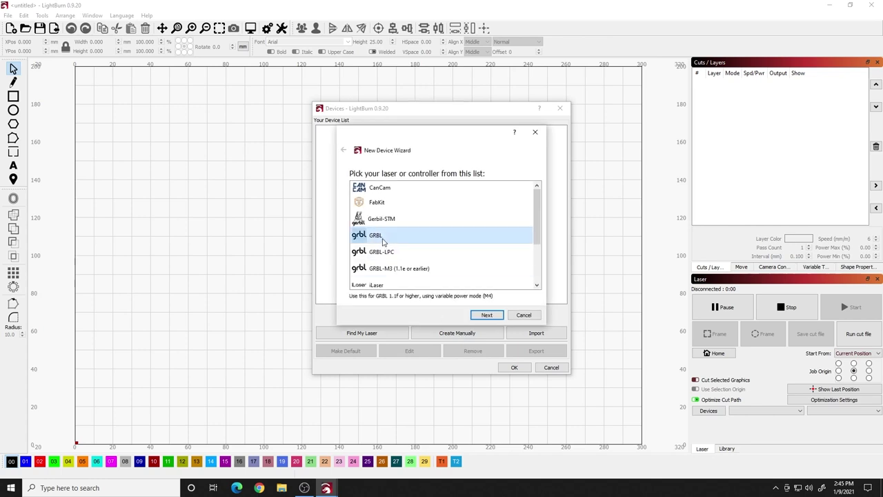
{"action": "left_click", "coordinate": [493, 318]}
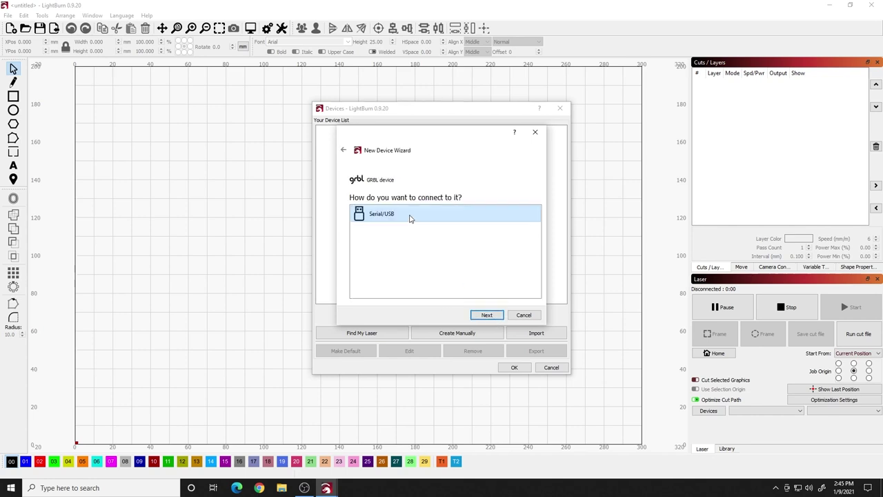
{"action": "left_click", "coordinate": [496, 315]}
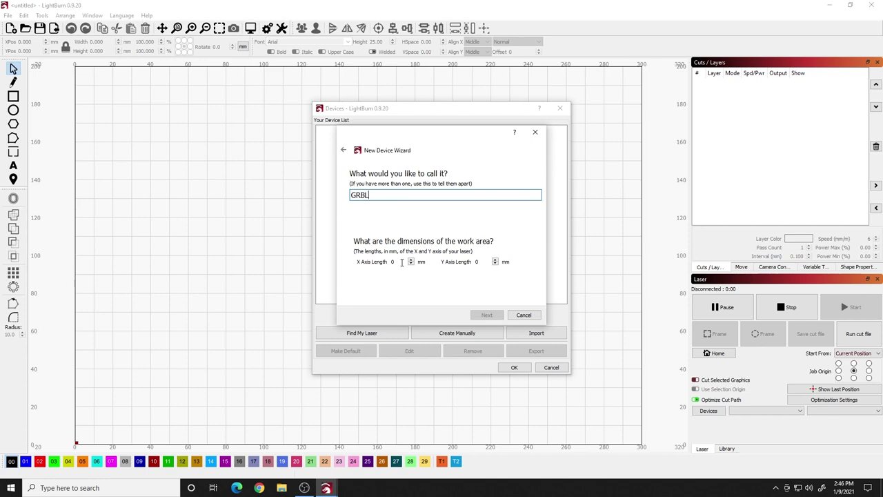
{"action": "left_click_drag", "start_coordinate": [387, 194], "coordinate": [333, 194]}
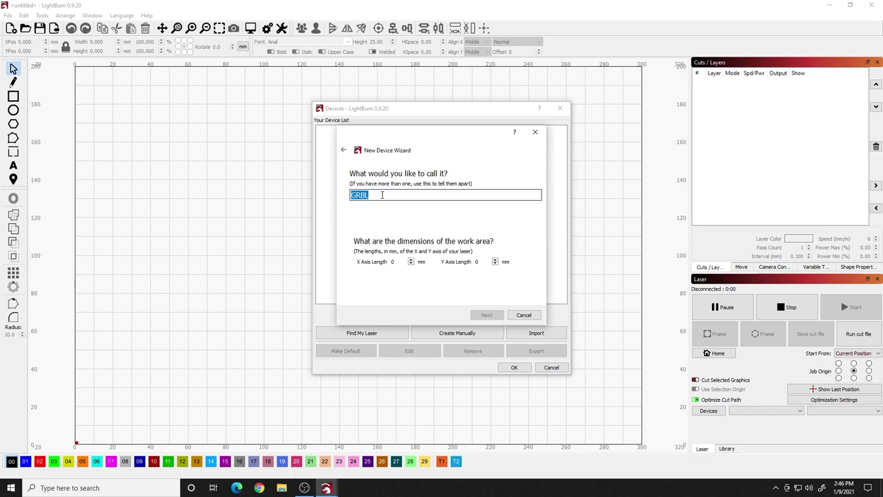
Name the device LM2 with a 400×430 mm work area and front-left origin, then confirm the device list.
{"action": "type", "text": "LM2"}
{"action": "key", "text": "Tab"}
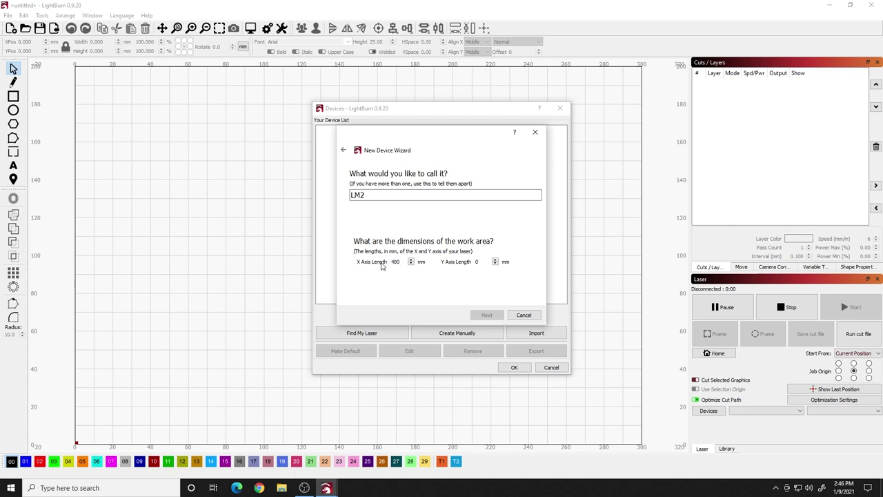
{"action": "left_click", "coordinate": [476, 262]}
{"action": "type", "text": "330"}
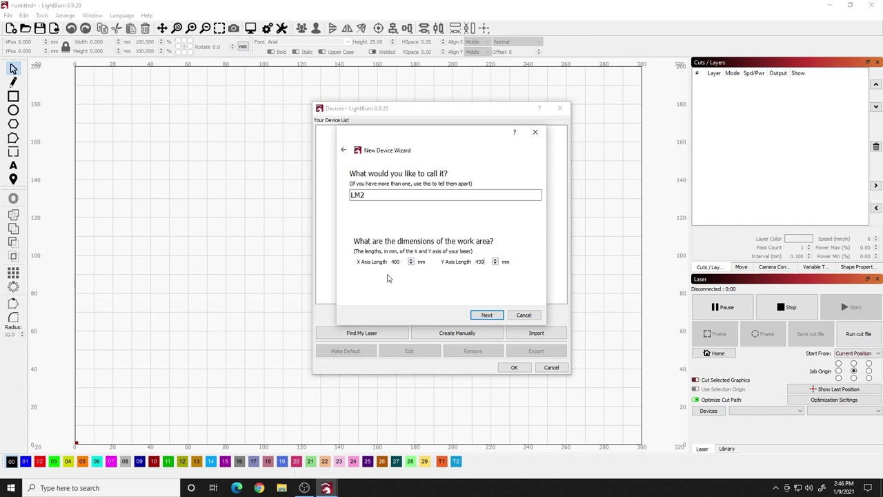
{"action": "left_click", "coordinate": [490, 316]}
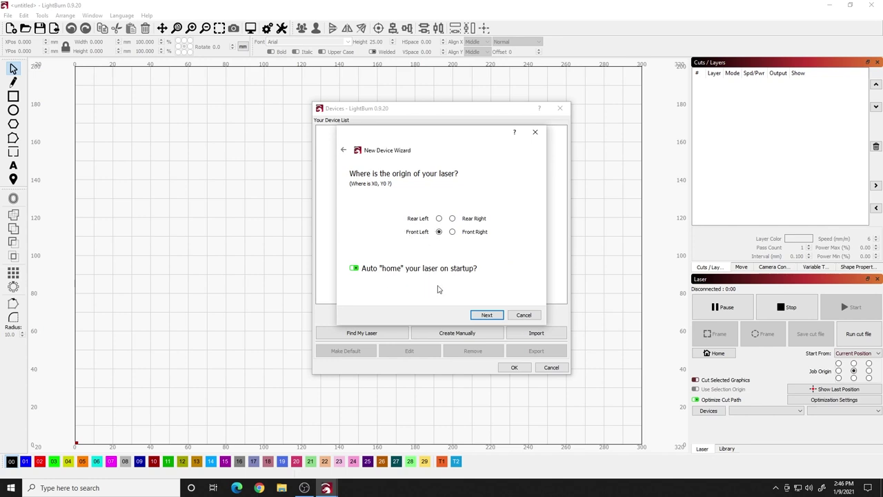
{"action": "left_click", "coordinate": [485, 316]}
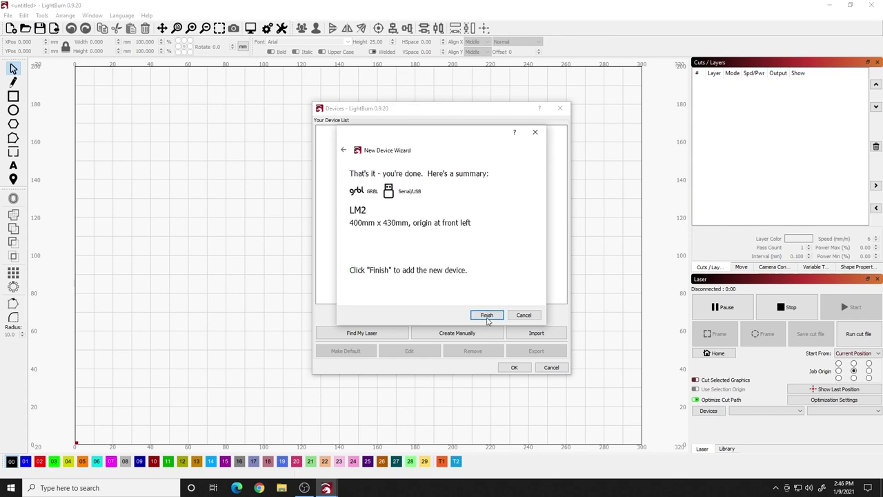
{"action": "left_click", "coordinate": [487, 316]}
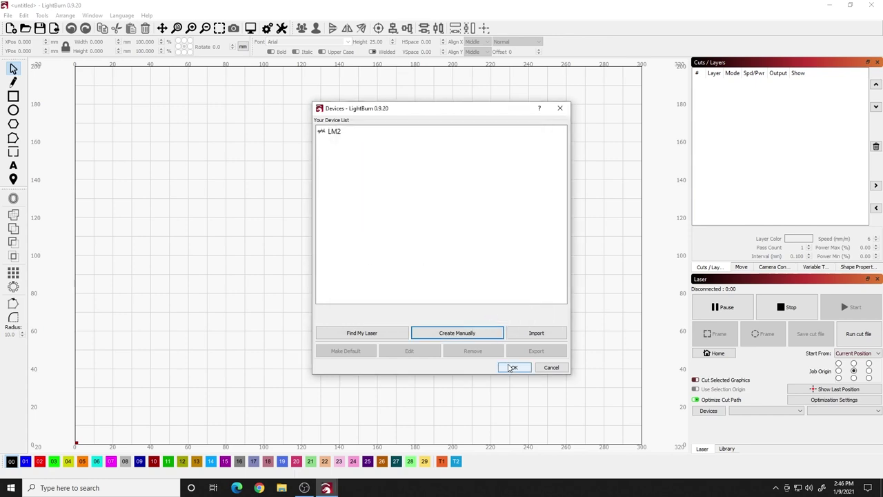
{"action": "left_click", "coordinate": [512, 368]}
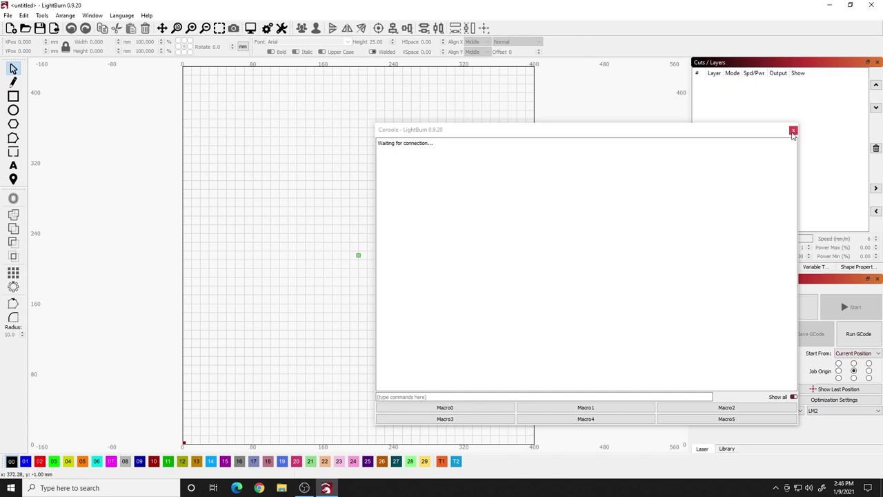
Close the Console and restart LightBurn from the desktop shortcut.
{"action": "left_click", "coordinate": [794, 129]}
{"action": "left_click", "coordinate": [872, 6]}
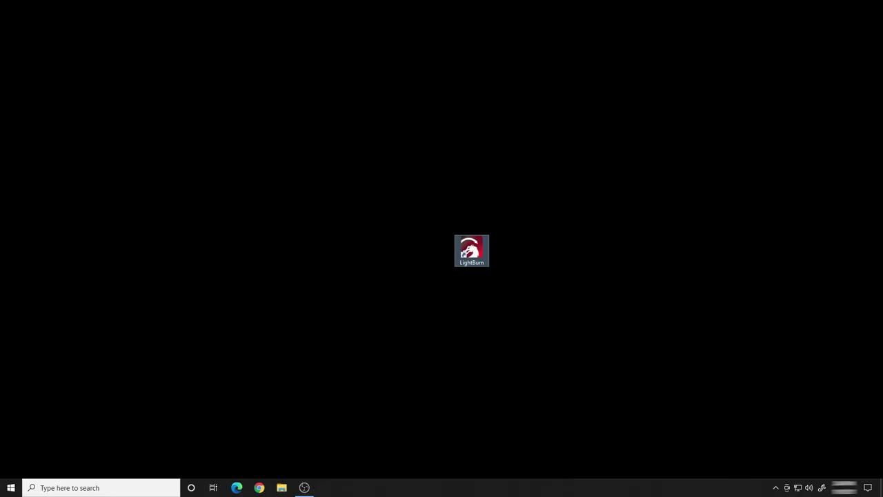
{"action": "double_click", "coordinate": [472, 252]}
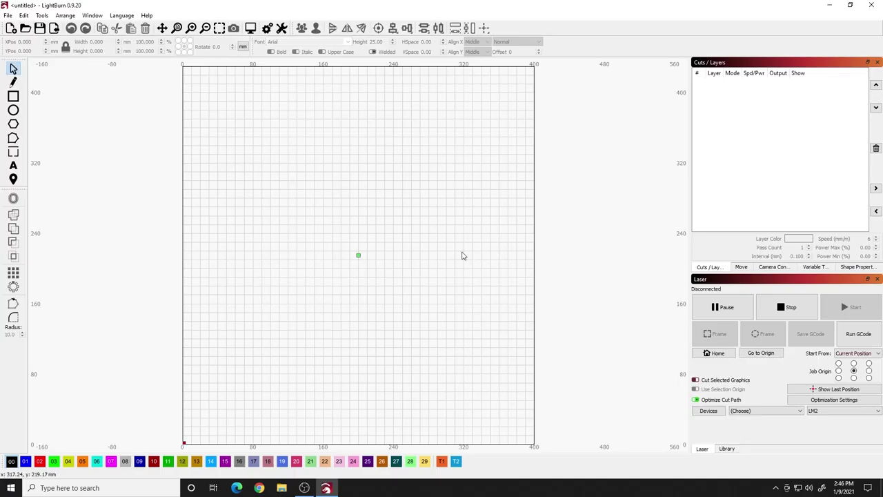
Connect the LM2 on COM3, confirm it homes and reports ok, then close the Console.
{"action": "left_click", "coordinate": [761, 412]}
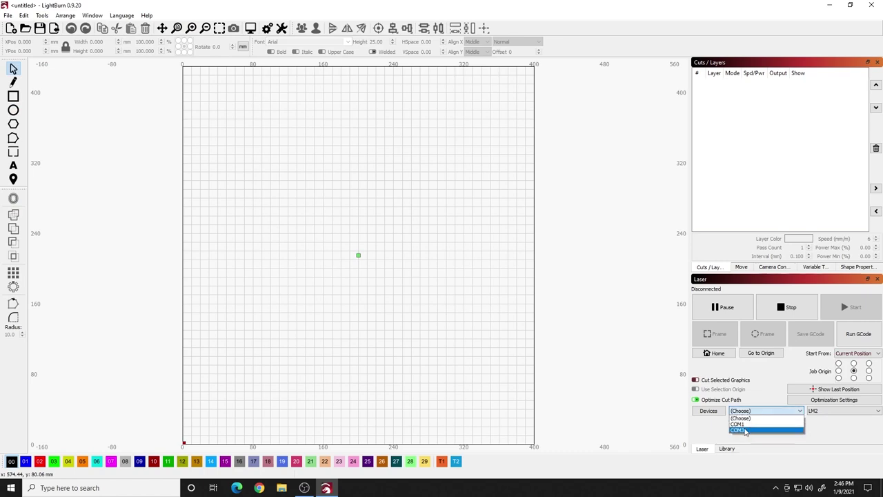
{"action": "left_click", "coordinate": [756, 431]}
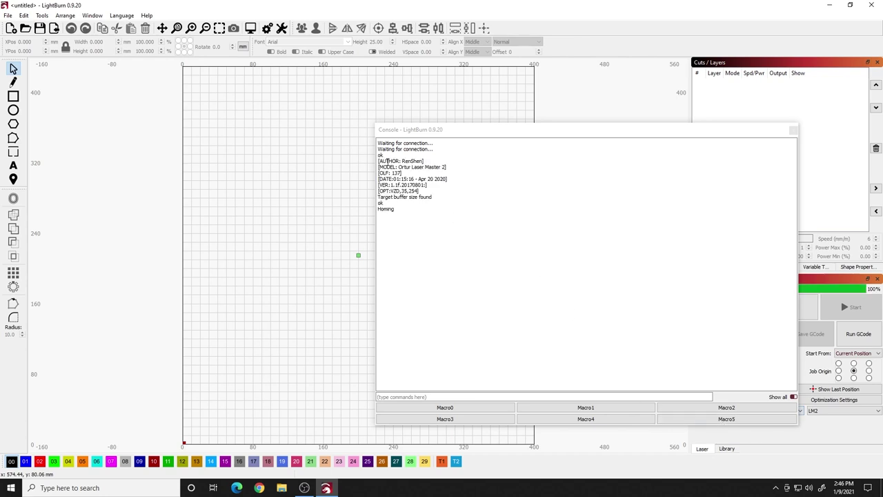
{"action": "left_click_drag", "start_coordinate": [398, 225], "coordinate": [382, 206]}
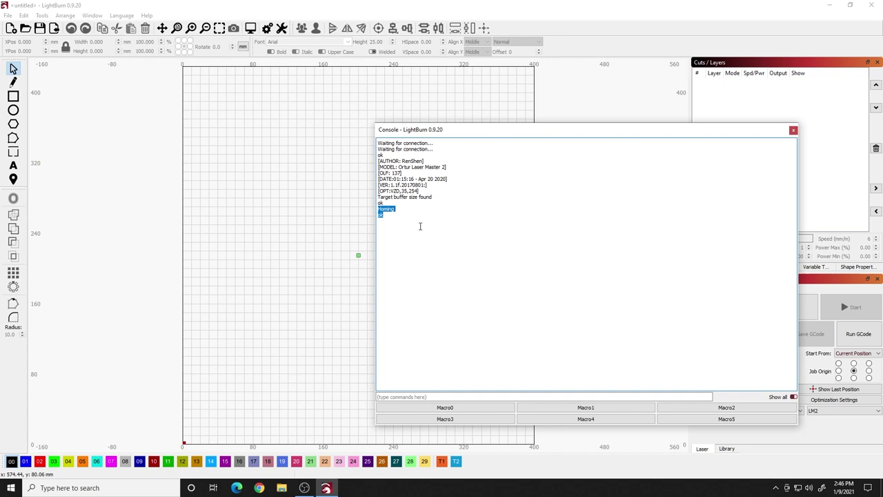
{"action": "left_click", "coordinate": [793, 130]}
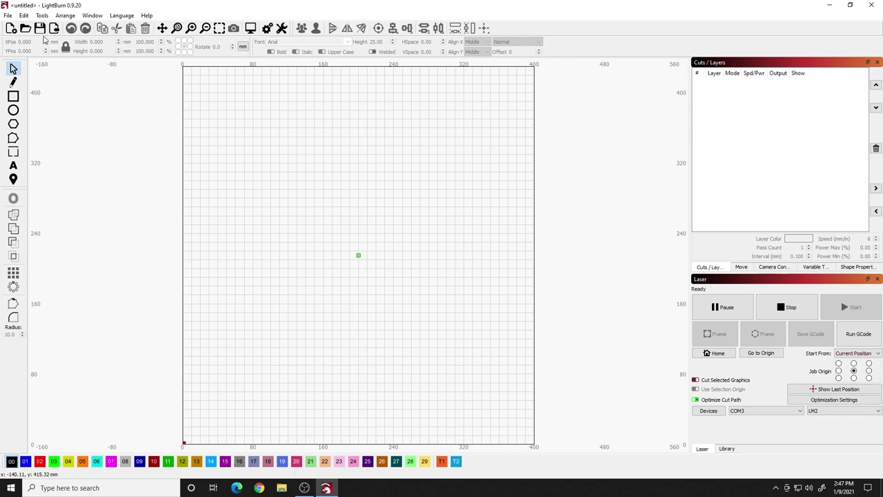
Read the LM2's speed and acceleration values (150 mm/sec, 2200/1800) from the controller into Device Settings and save.
{"action": "left_click", "coordinate": [23, 15]}
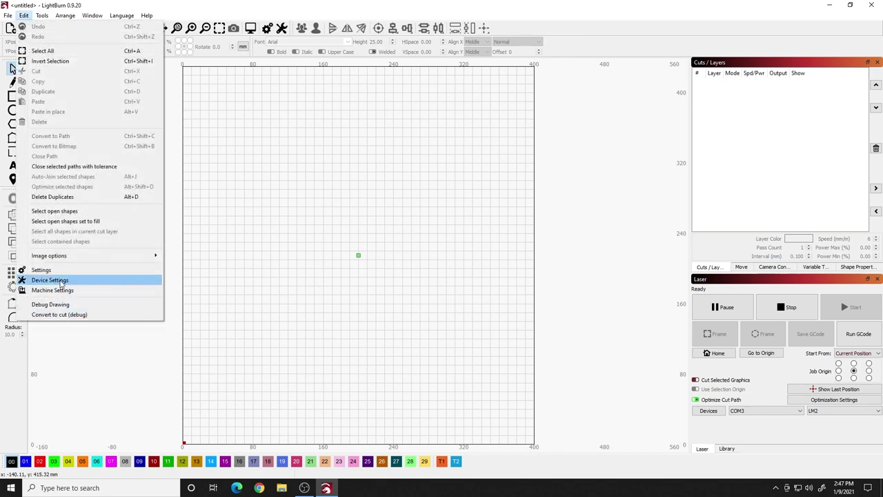
{"action": "left_click", "coordinate": [50, 280]}
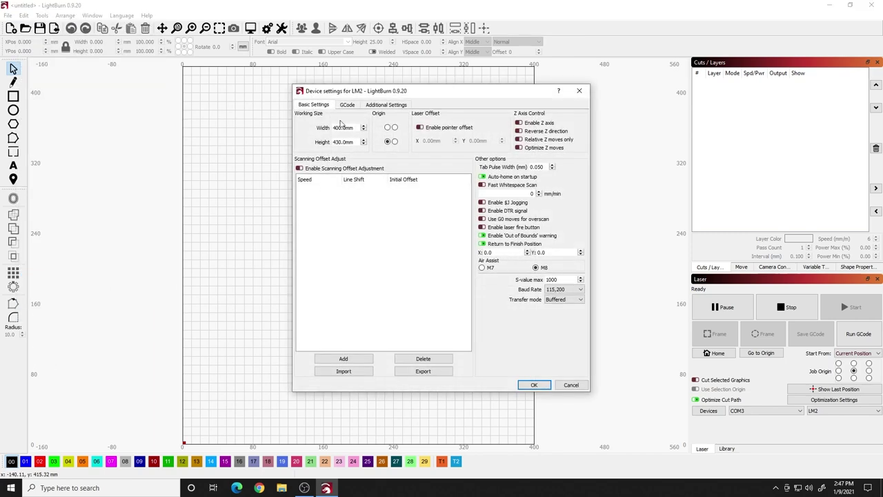
{"action": "left_click", "coordinate": [386, 105]}
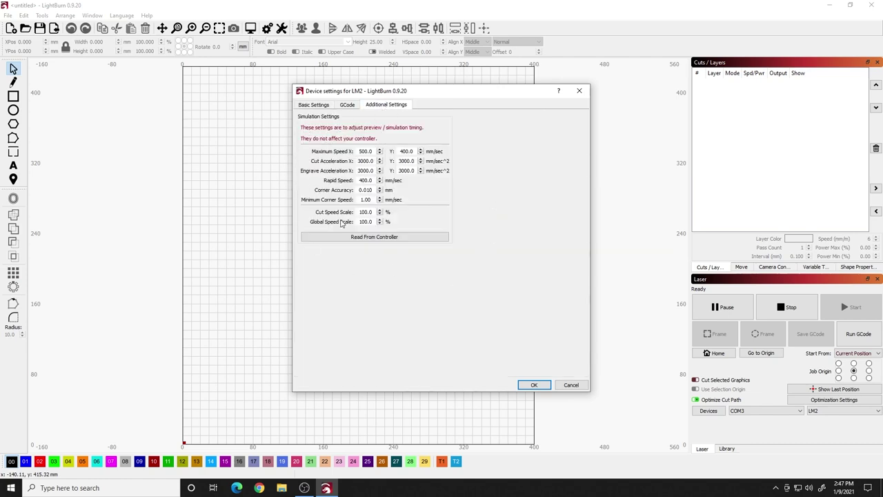
{"action": "left_click", "coordinate": [360, 238]}
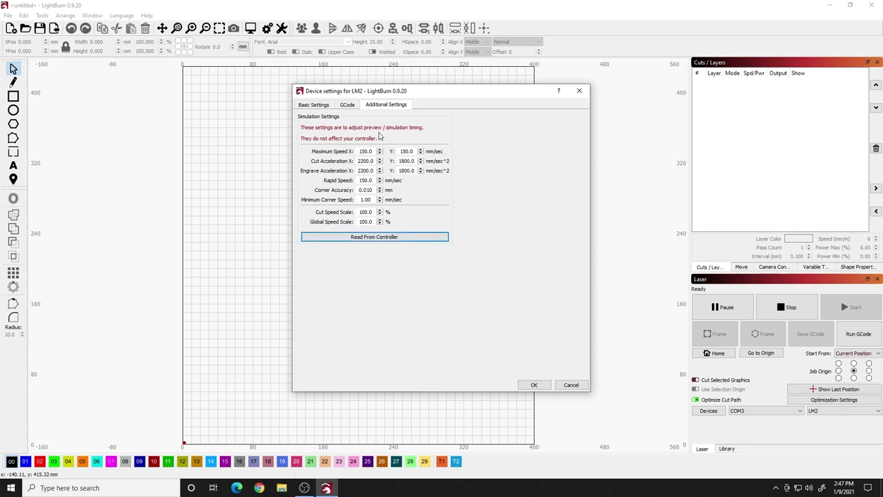
{"action": "left_click", "coordinate": [535, 384]}
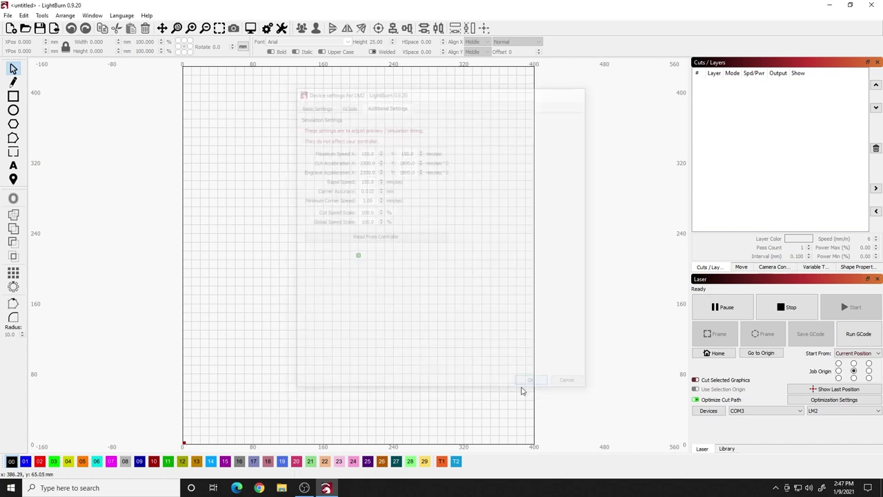